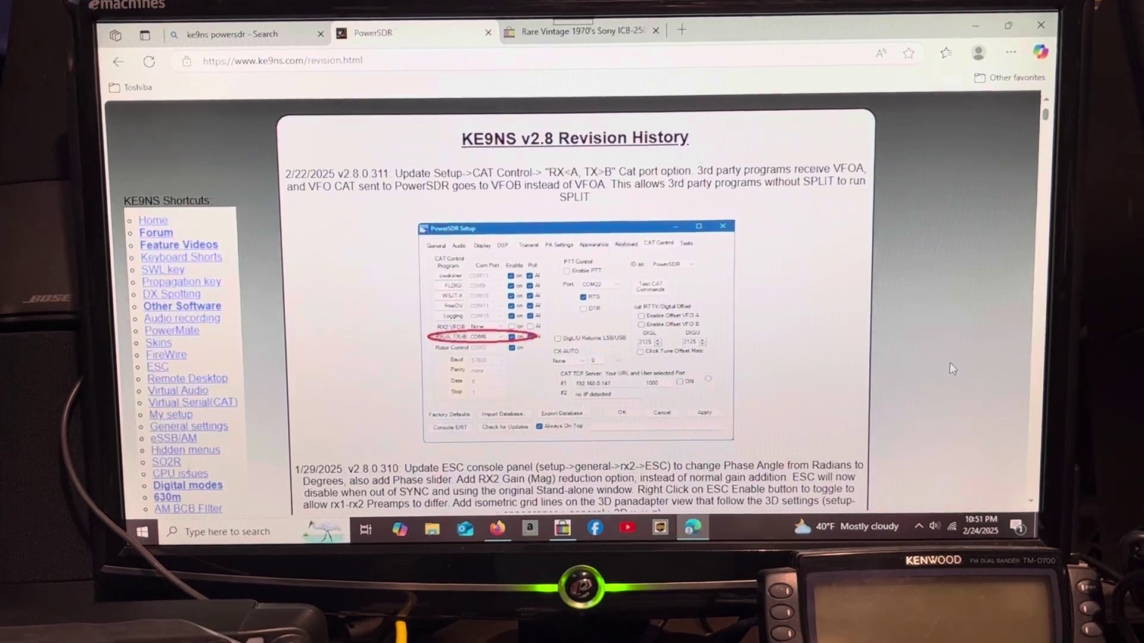
{"action": "scroll", "coordinate": [952, 371], "scroll_direction": "down", "scroll_amount": 3}
{"action": "scroll", "coordinate": [951, 335], "scroll_direction": "down", "scroll_amount": 2}
{"action": "scroll", "coordinate": [951, 321], "scroll_direction": "down", "scroll_amount": 2}
{"action": "scroll", "coordinate": [952, 333], "scroll_direction": "up", "scroll_amount": 5}
{"action": "scroll", "coordinate": [954, 330], "scroll_direction": "up", "scroll_amount": 2}
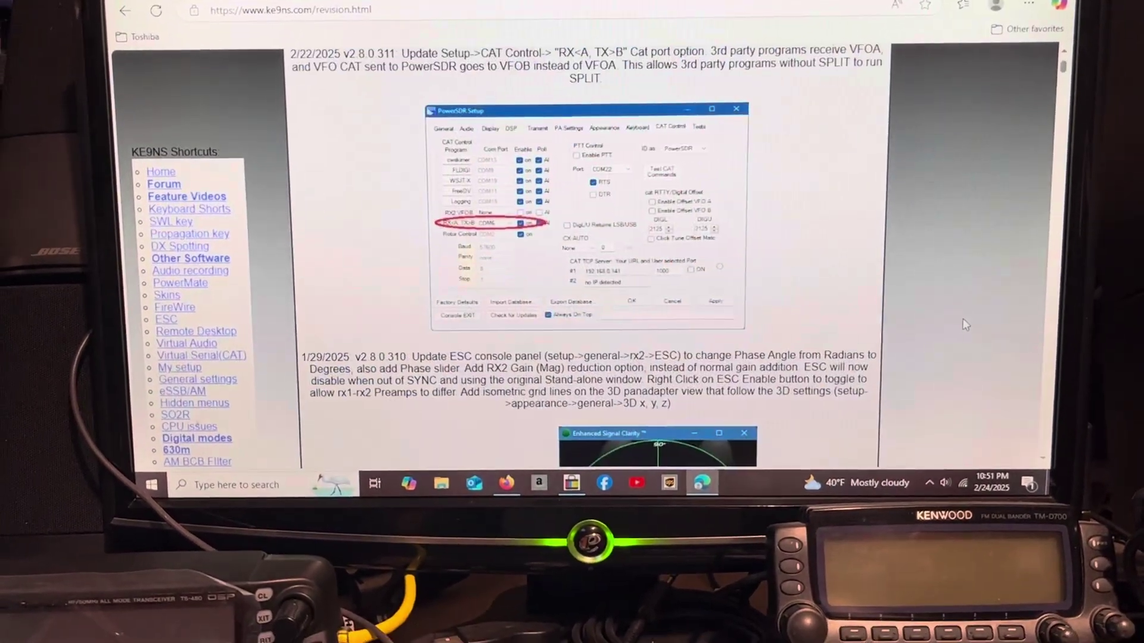
{"action": "scroll", "coordinate": [961, 308], "scroll_direction": "up", "scroll_amount": 2}
{"action": "scroll", "coordinate": [975, 304], "scroll_direction": "up", "scroll_amount": 1}
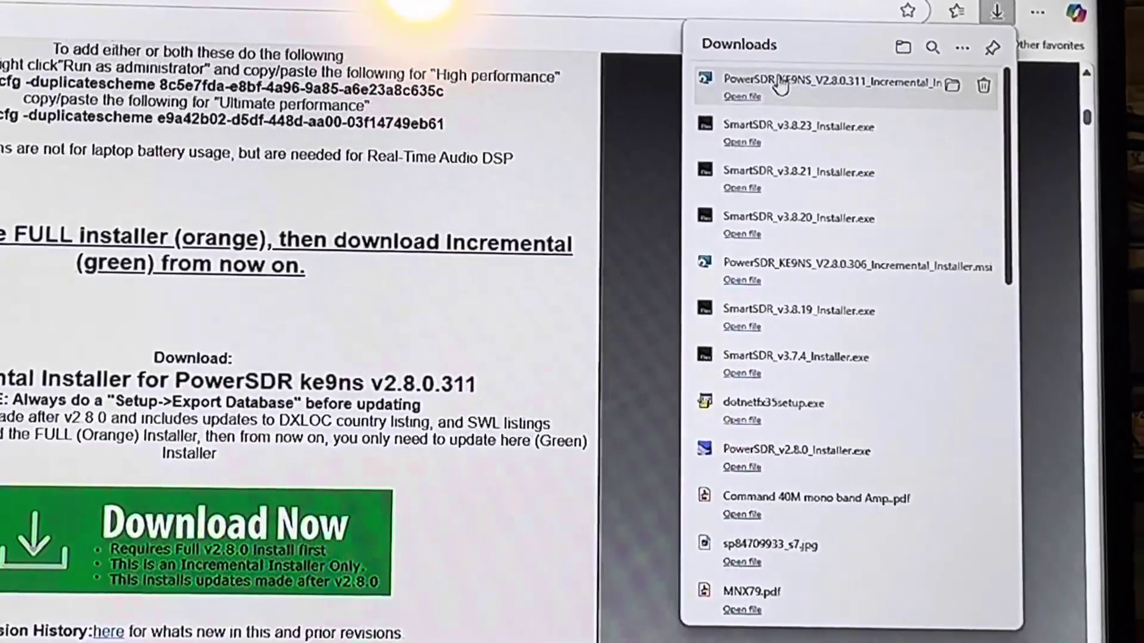
{"action": "mouse_move", "coordinate": [737, 126]}
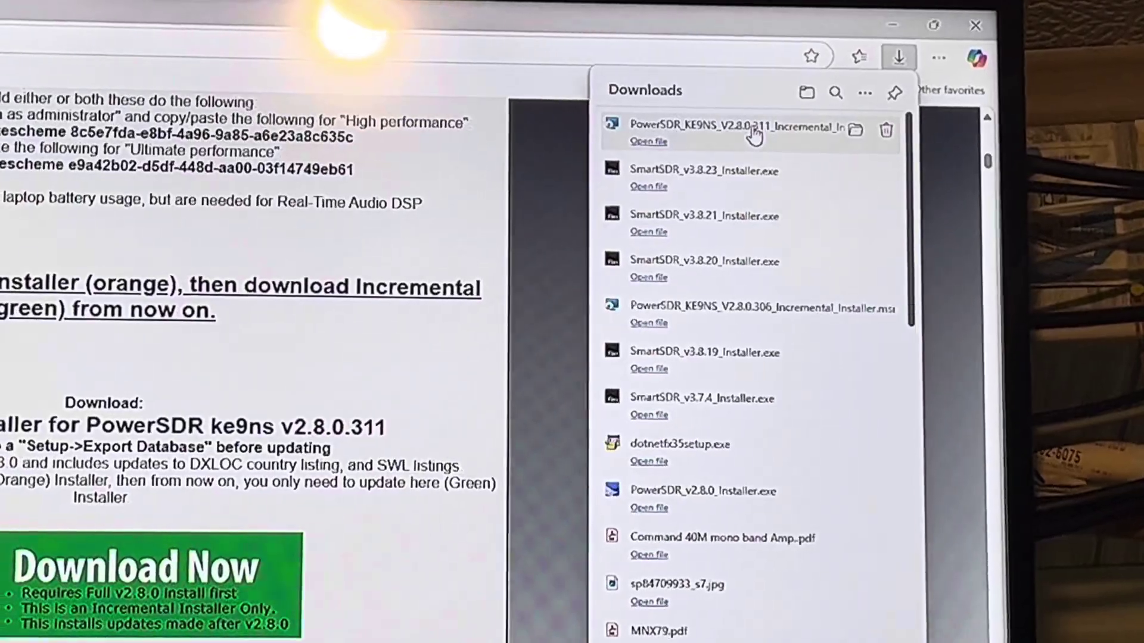
- Run the downloaded v2.8.0.311 .msi and install it to the default folder
{"action": "left_click", "coordinate": [764, 136]}
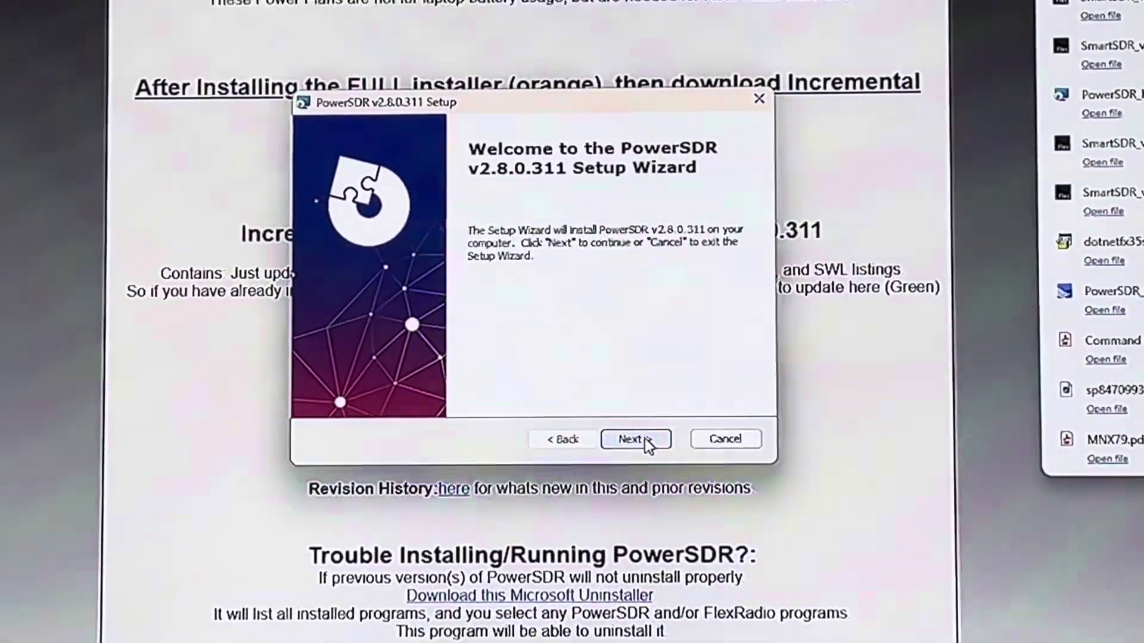
{"action": "left_click", "coordinate": [649, 450]}
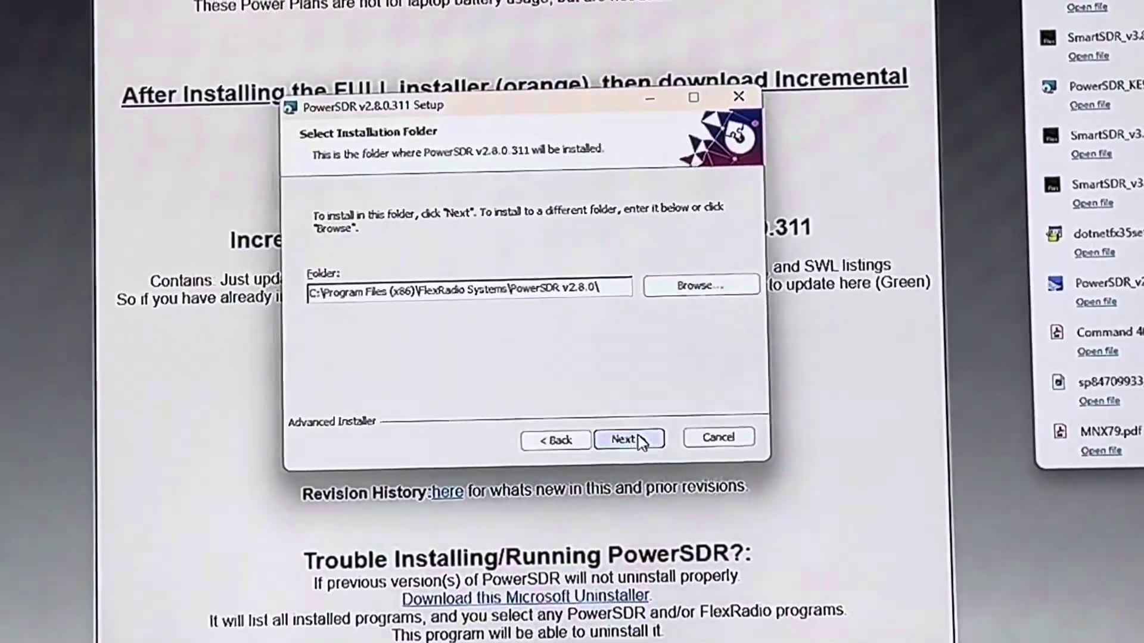
{"action": "left_click", "coordinate": [626, 481]}
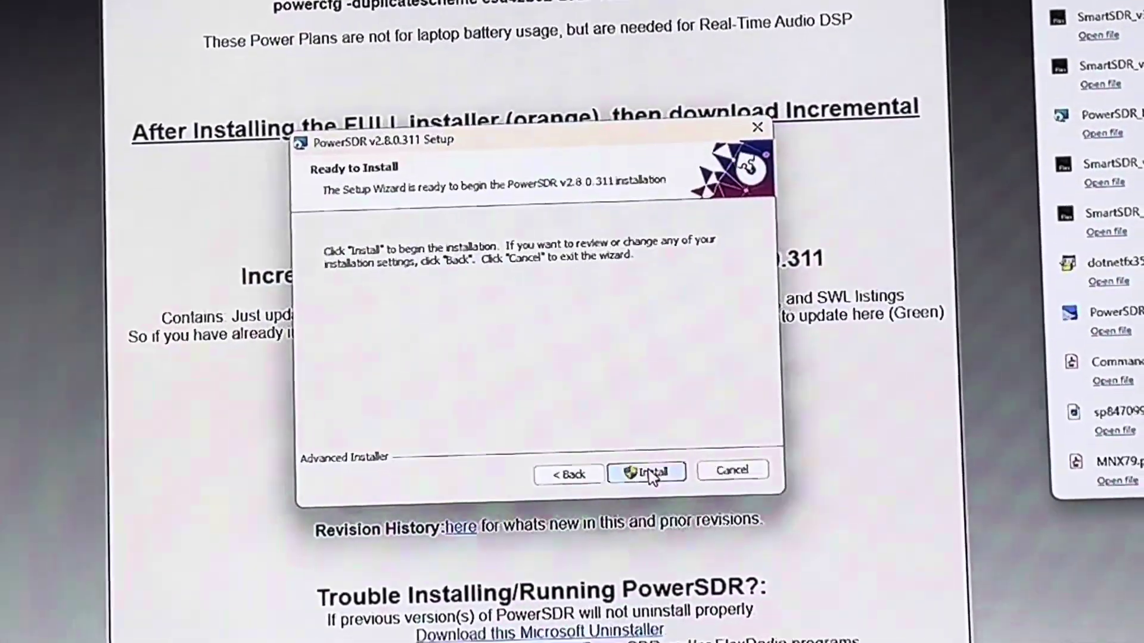
{"action": "left_click", "coordinate": [655, 466]}
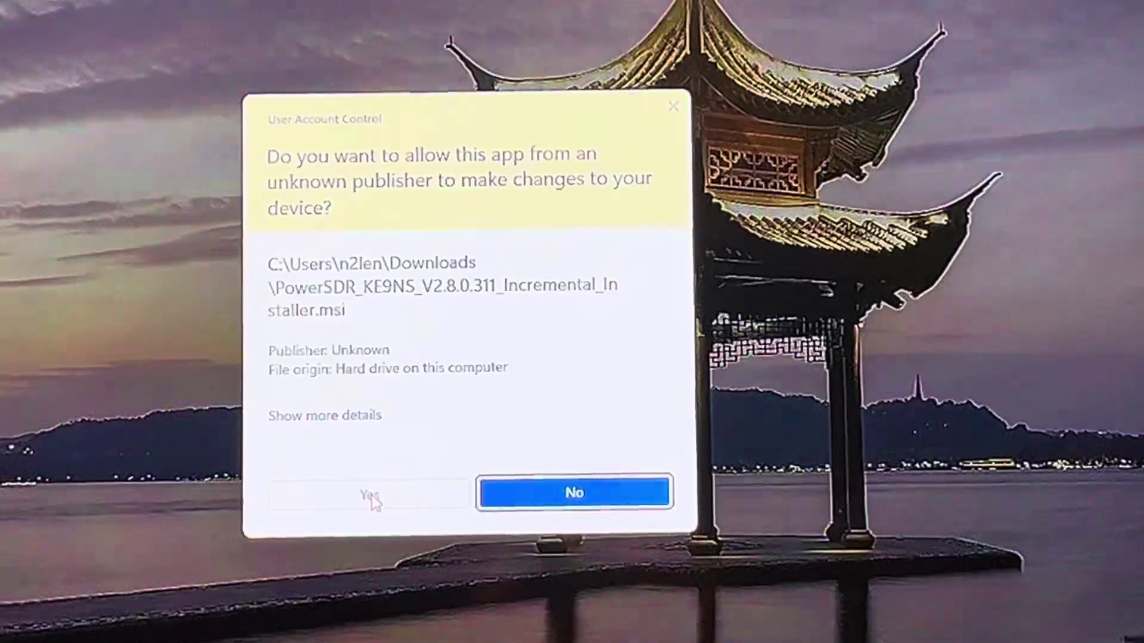
- Approve the User Account Control prompt and finish the v2.8.0.311 setup wizard
{"action": "left_click", "coordinate": [387, 495]}
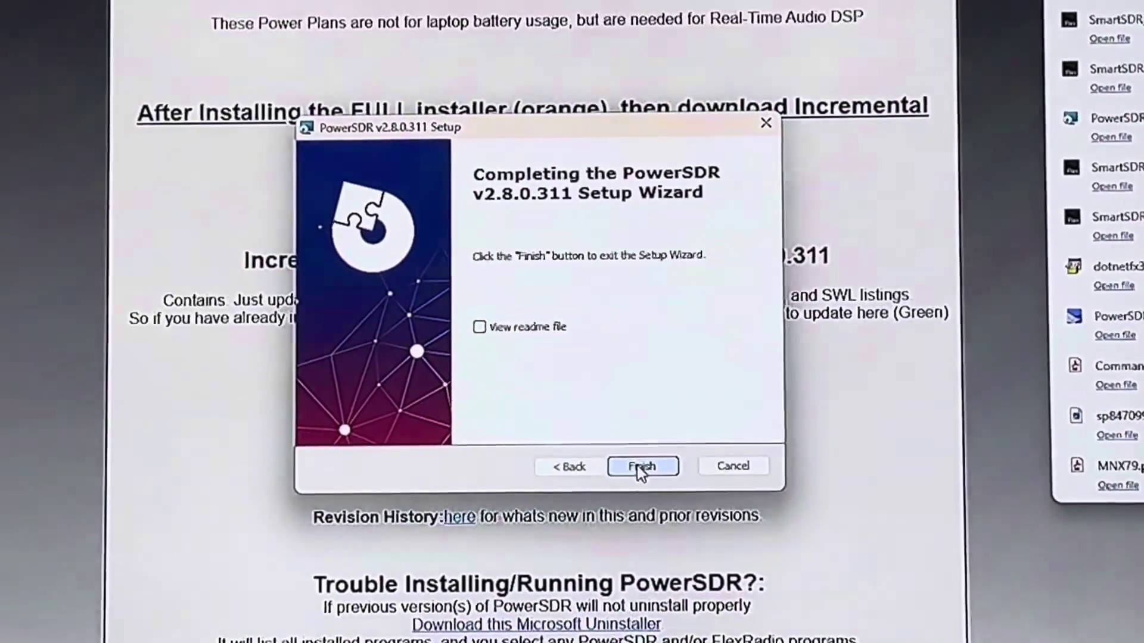
{"action": "left_click", "coordinate": [643, 474]}
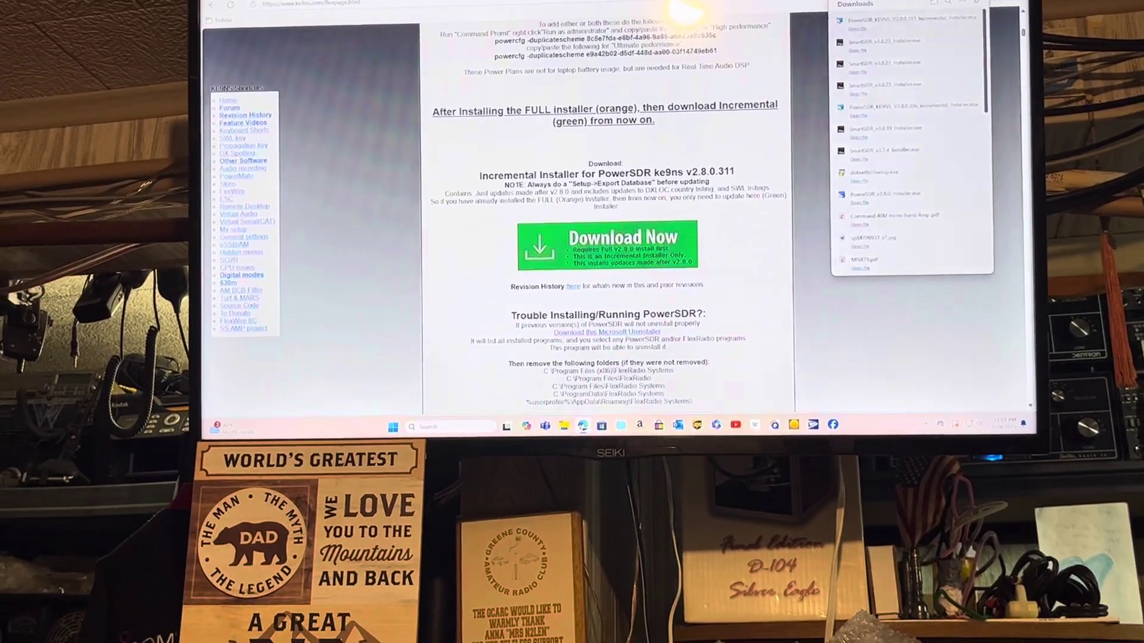
- Minimize the browser with Win+D to reveal the PowerSDR and SmartSDR desktop shortcuts
{"action": "key", "text": "super+d"}
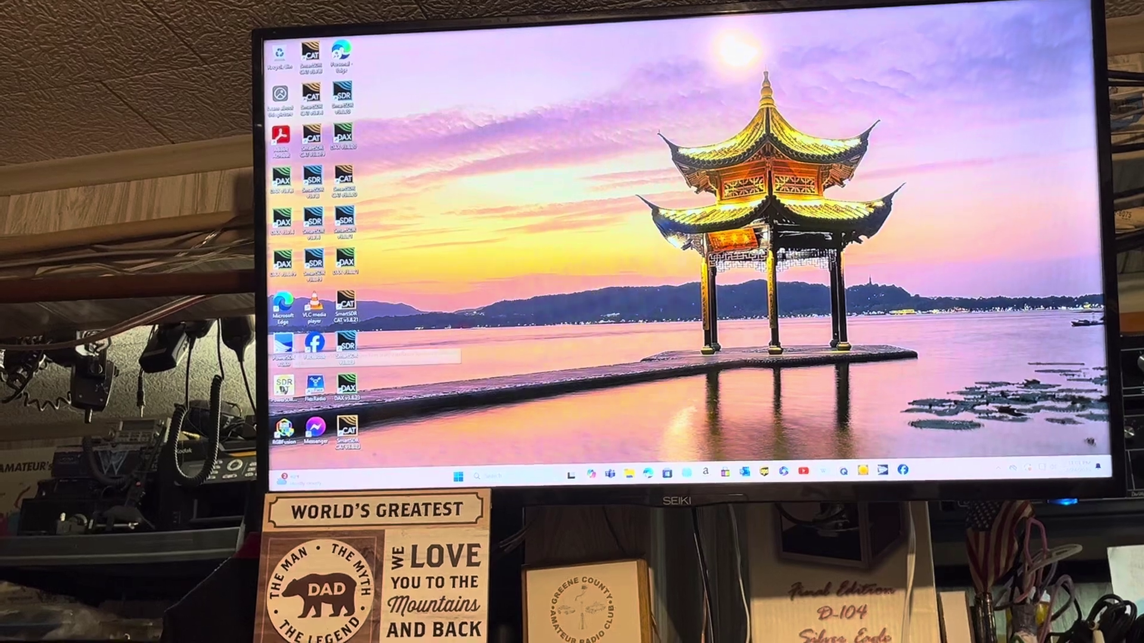
- Start the updated PowerSDR from its desktop shortcut's context menu
{"action": "right_click", "coordinate": [288, 344]}
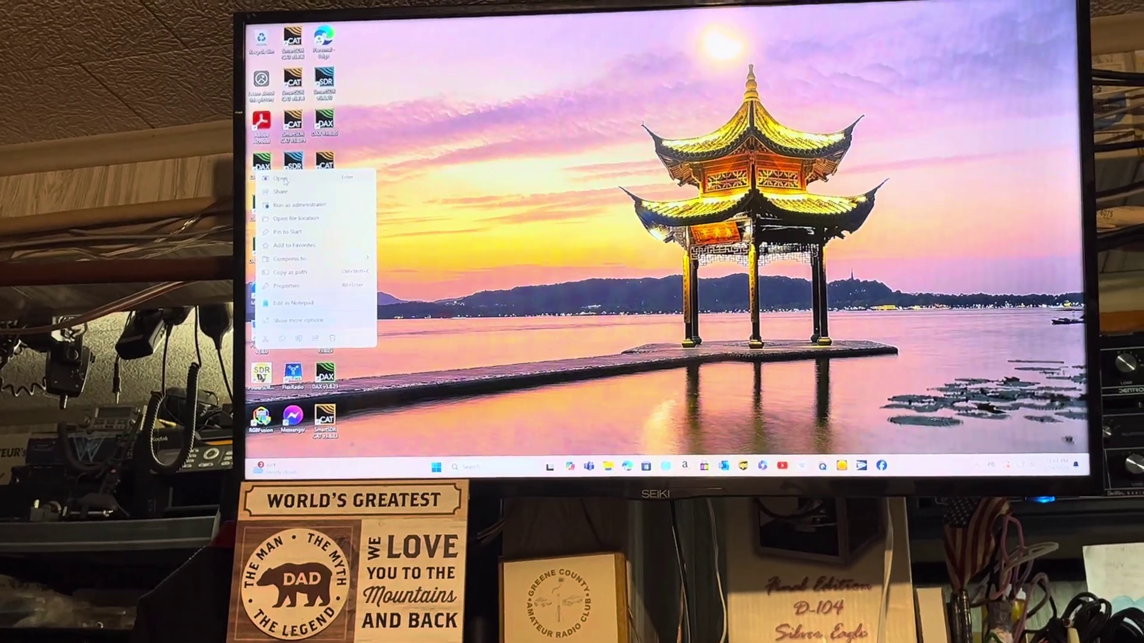
{"action": "left_click", "coordinate": [282, 179]}
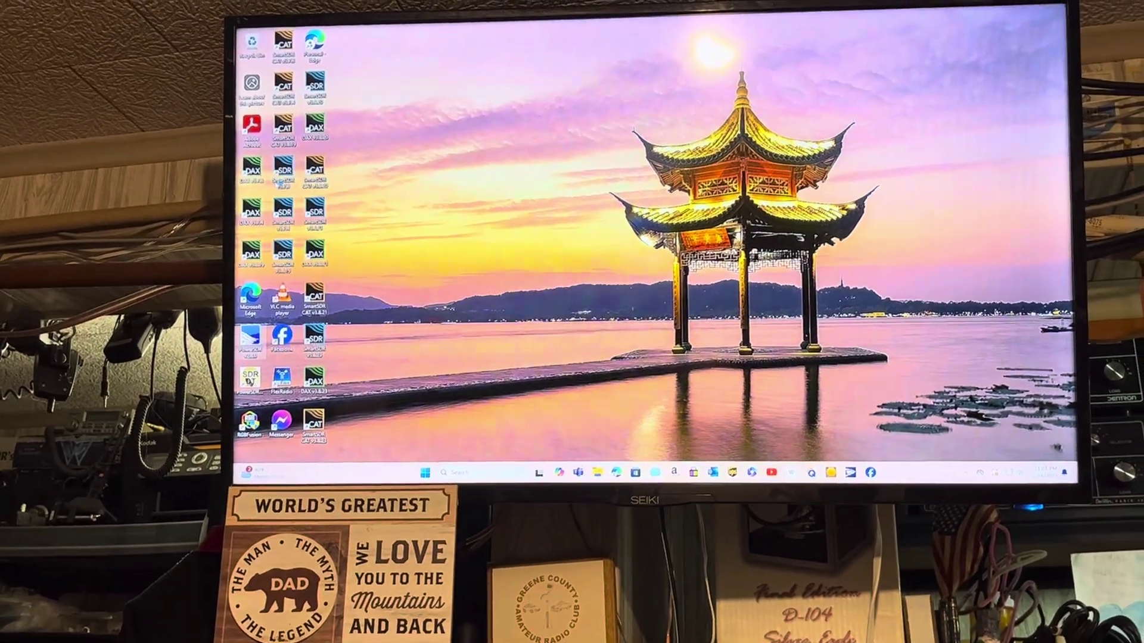